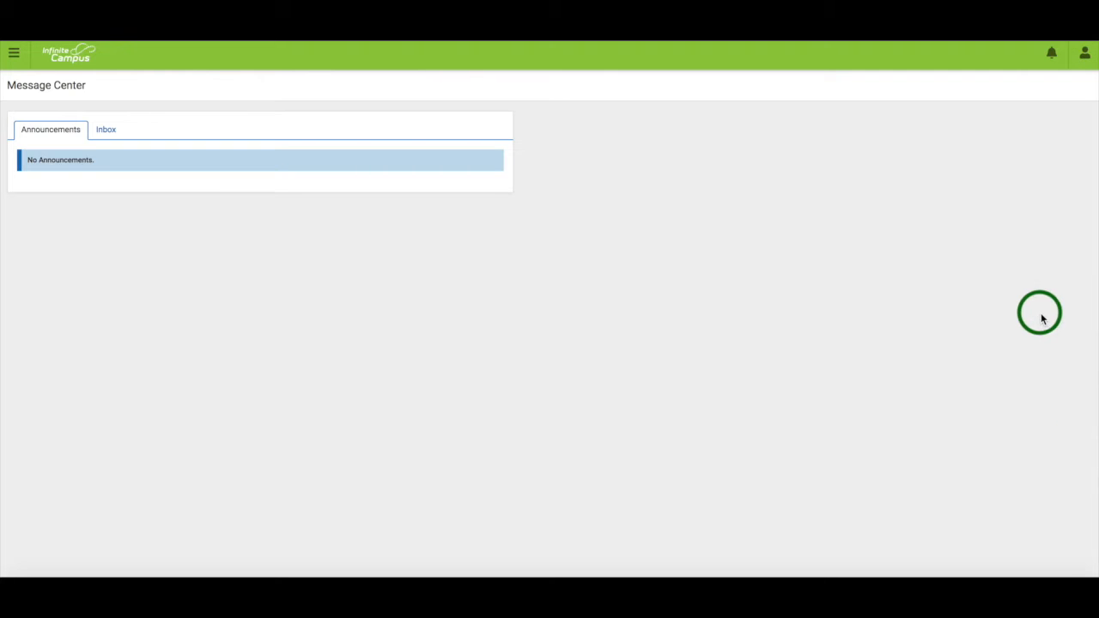
# - Open the notification settings from the user account's settings page
pyautogui.click(1084, 58)
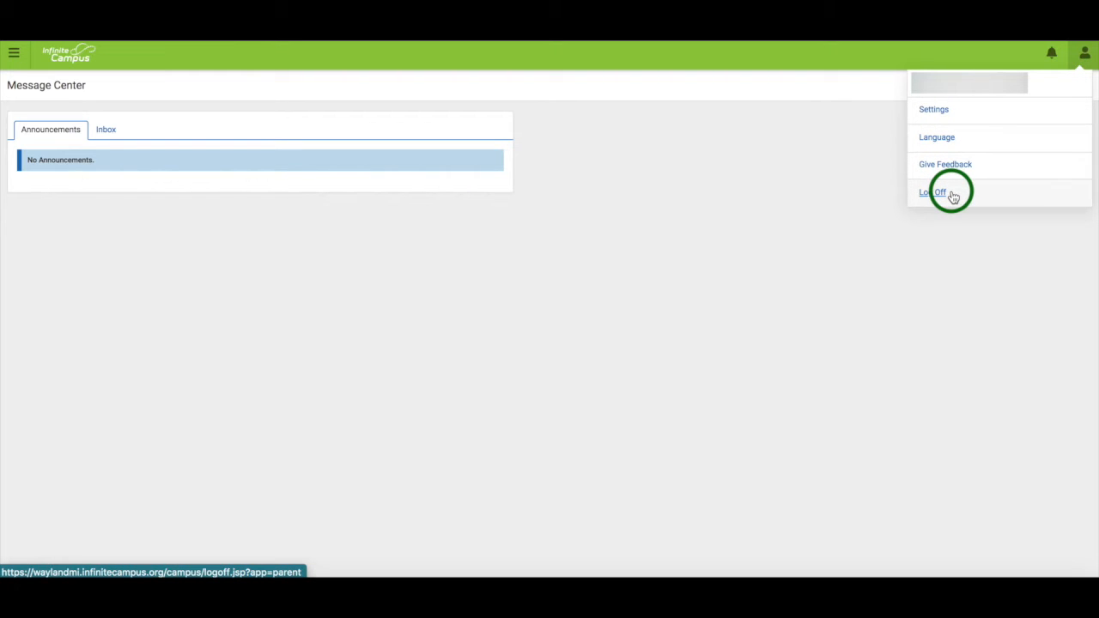
pyautogui.click(944, 117)
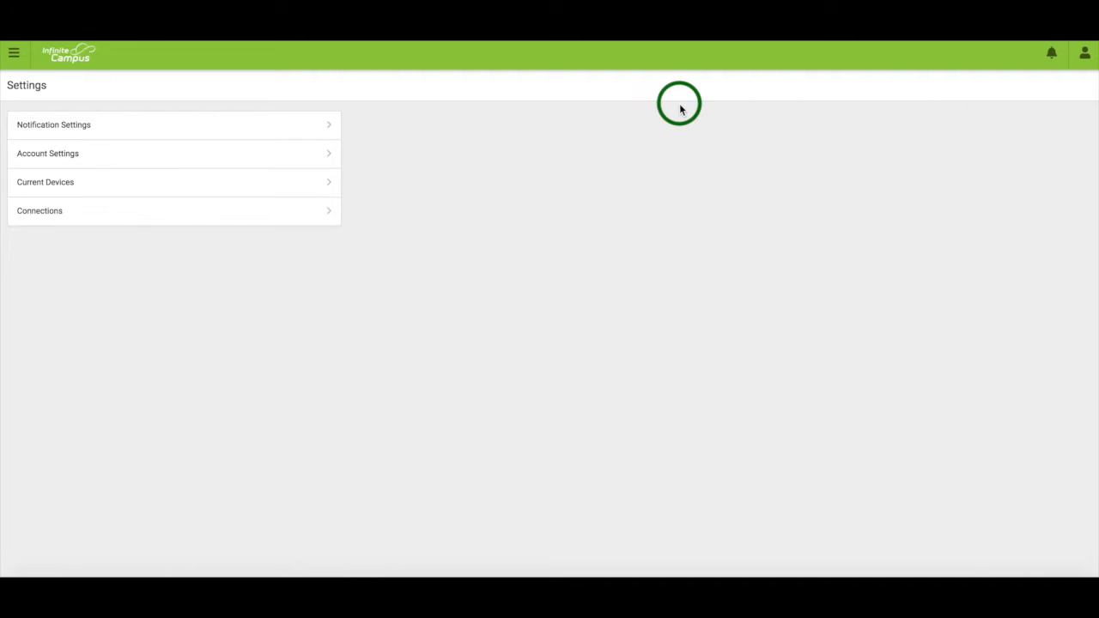
pyautogui.click(290, 125)
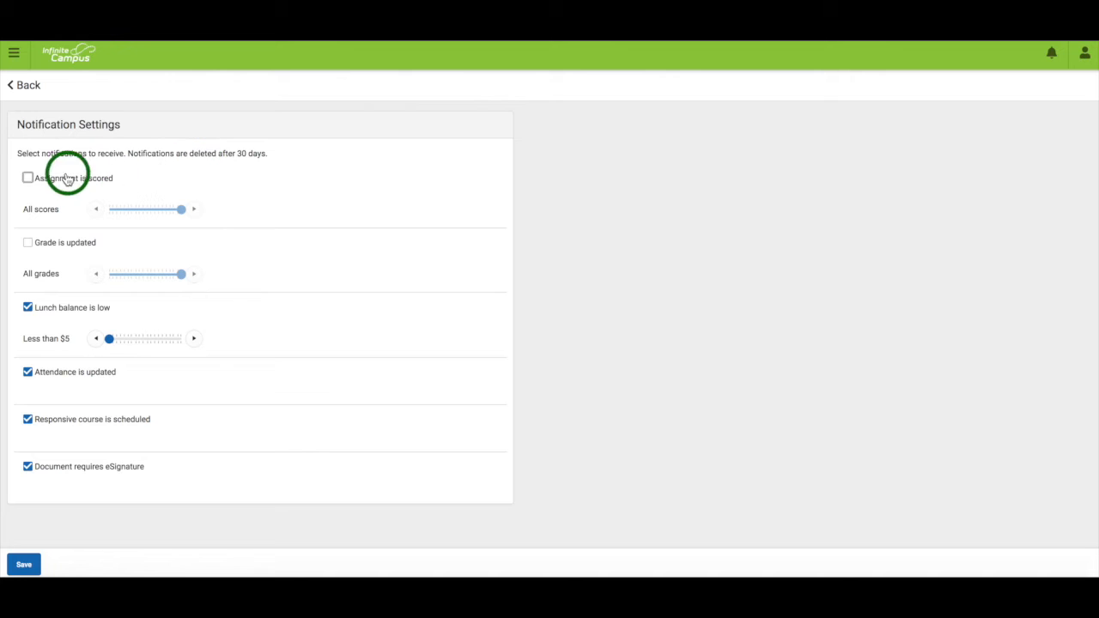
# - Try the assignment-scored notification with a less than 60% threshold, restore it to all scores, and switch the notification off again
pyautogui.click(29, 179)
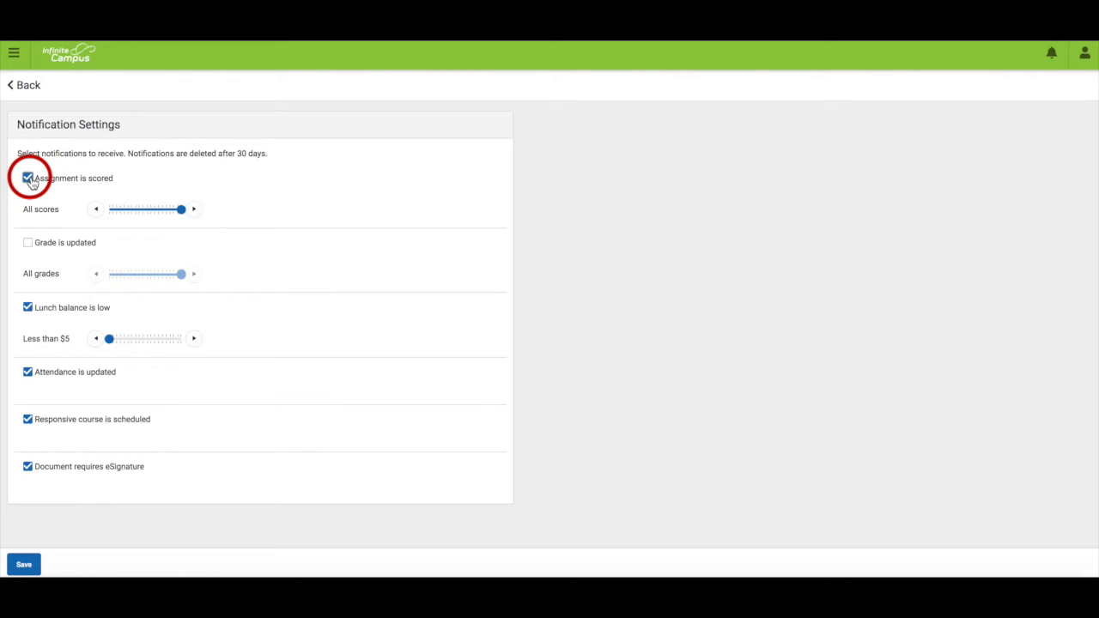
pyautogui.moveTo(180, 208); pyautogui.dragTo(150, 210)
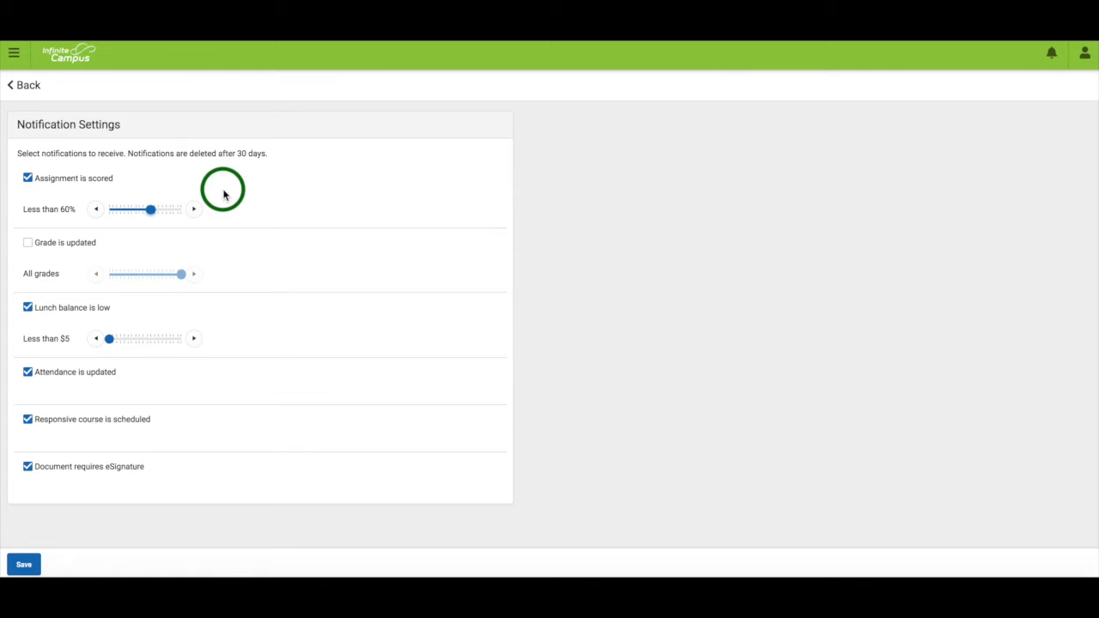
pyautogui.moveTo(151, 210); pyautogui.dragTo(184, 212)
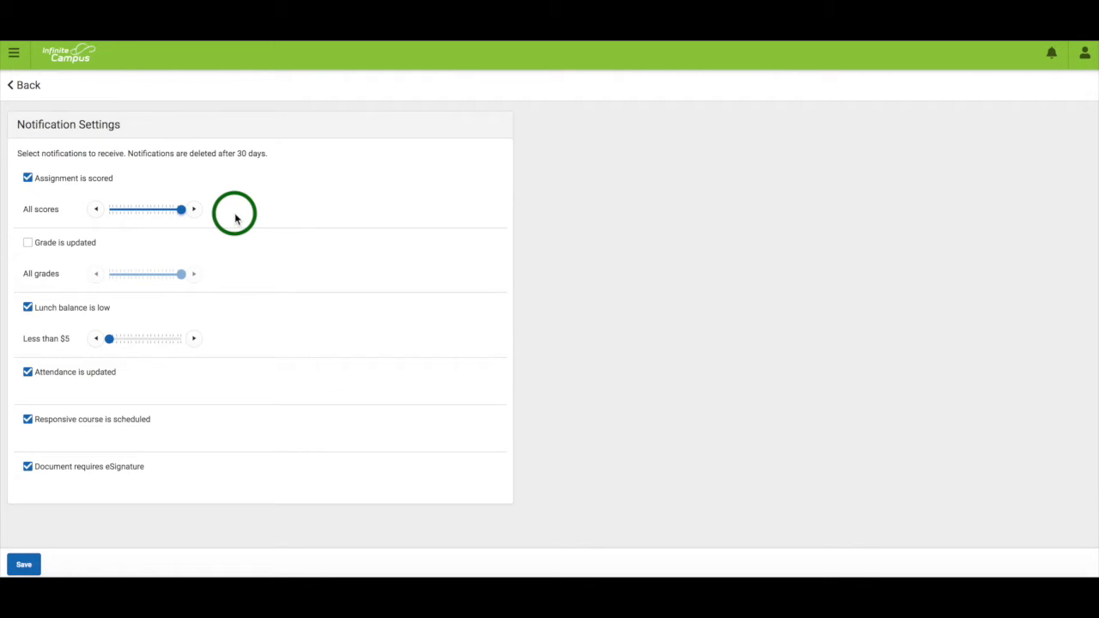
pyautogui.click(29, 179)
pyautogui.click(202, 205)
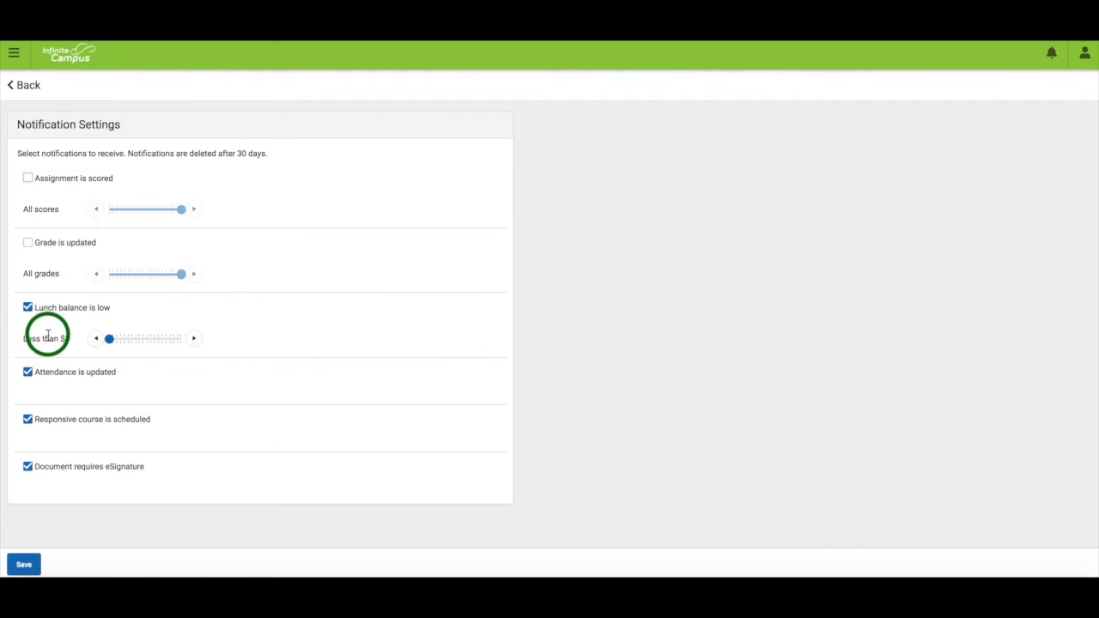
pyautogui.moveTo(108, 338)
pyautogui.mouseDown()
pyautogui.moveTo(134, 342)
pyautogui.moveTo(109, 342)
pyautogui.mouseUp()
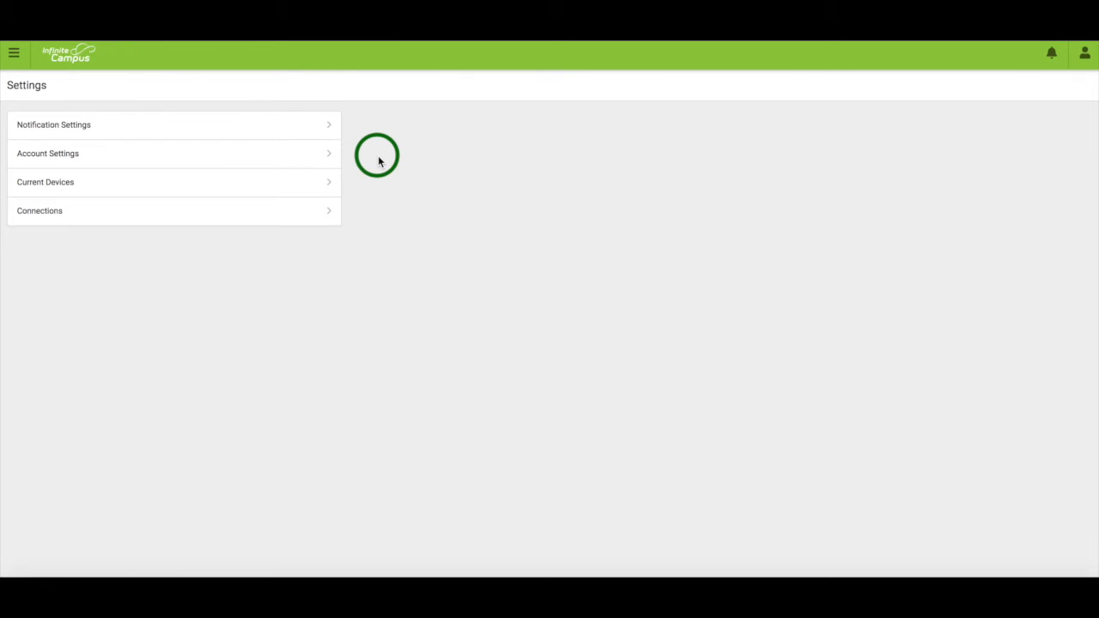
# - Review the account settings for security email, password and E-Signature PIN, and return to the settings list
pyautogui.click(310, 154)
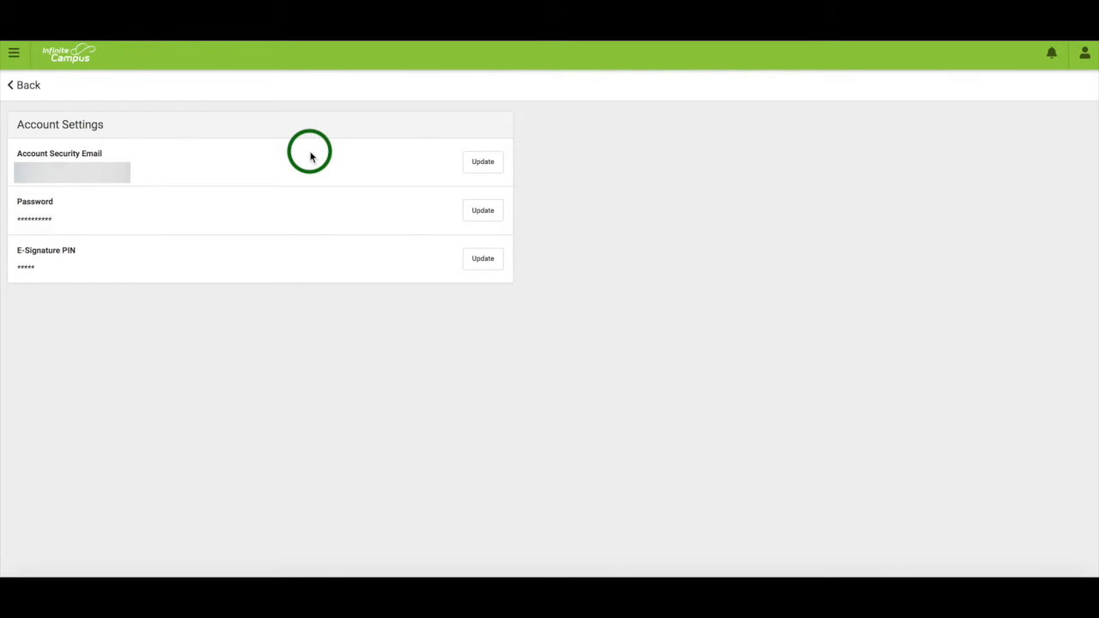
pyautogui.click(23, 85)
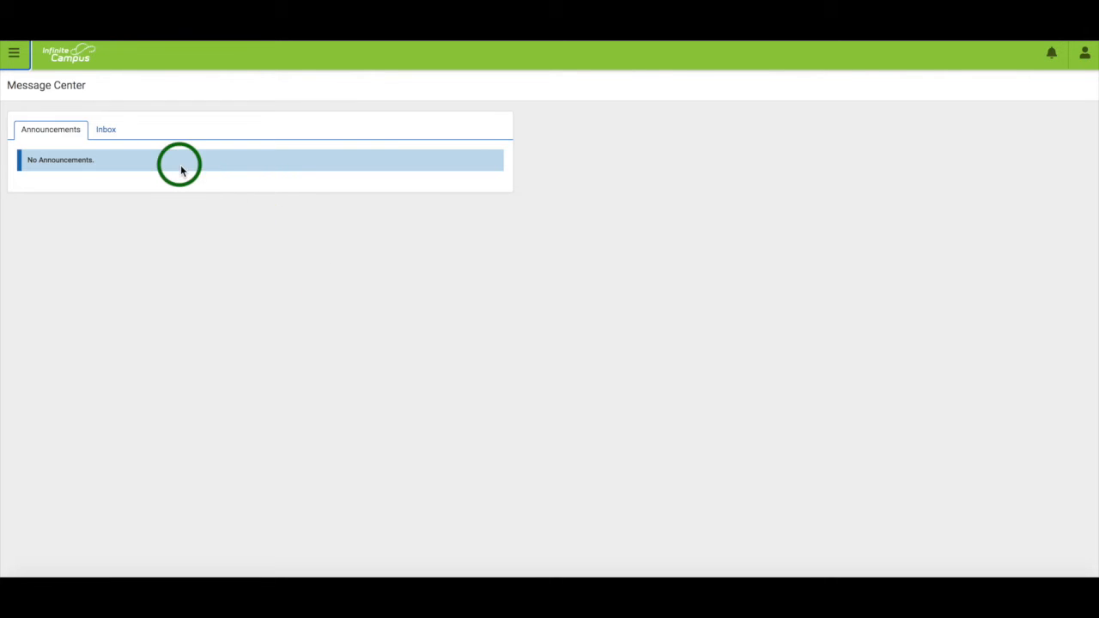
# - In the calendar, view the assignments for November 9, 2020 and that day's class schedule
pyautogui.click(14, 53)
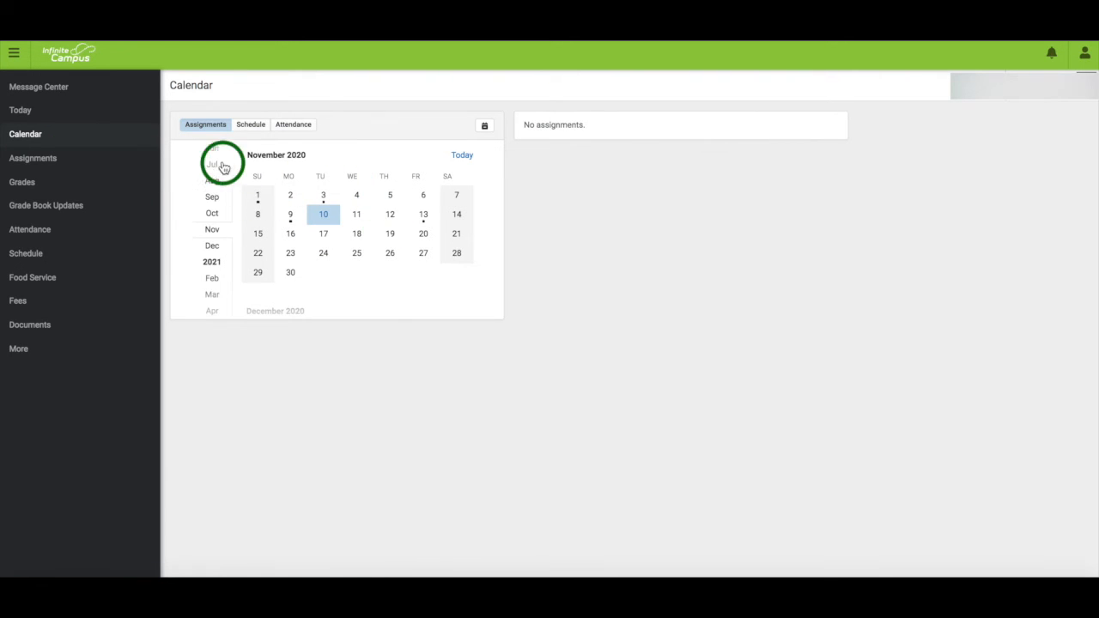
pyautogui.click(290, 215)
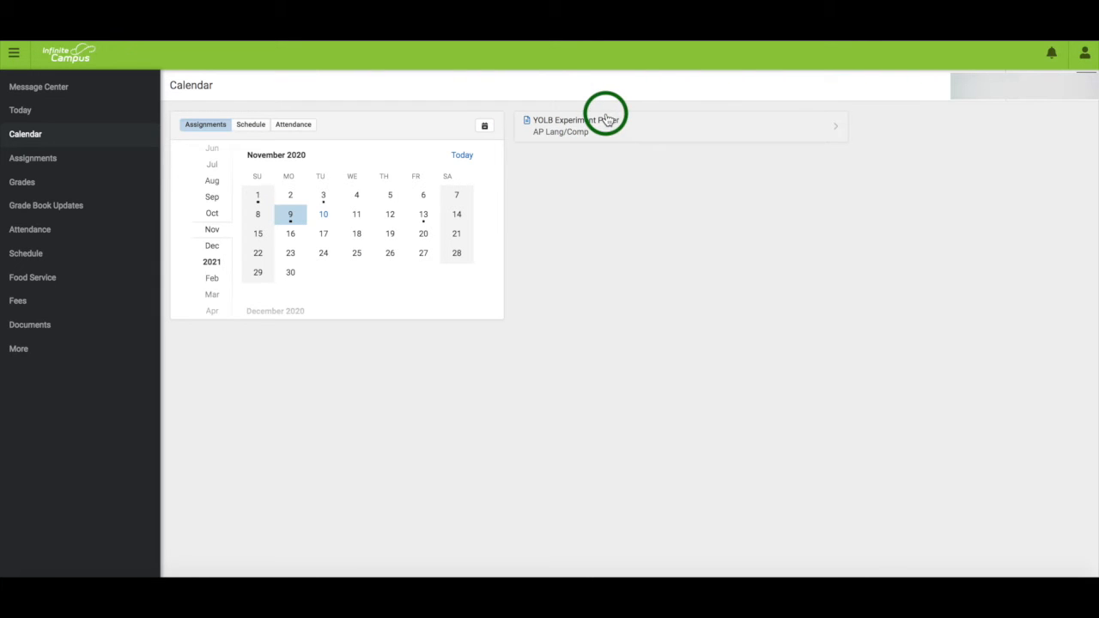
pyautogui.click(248, 127)
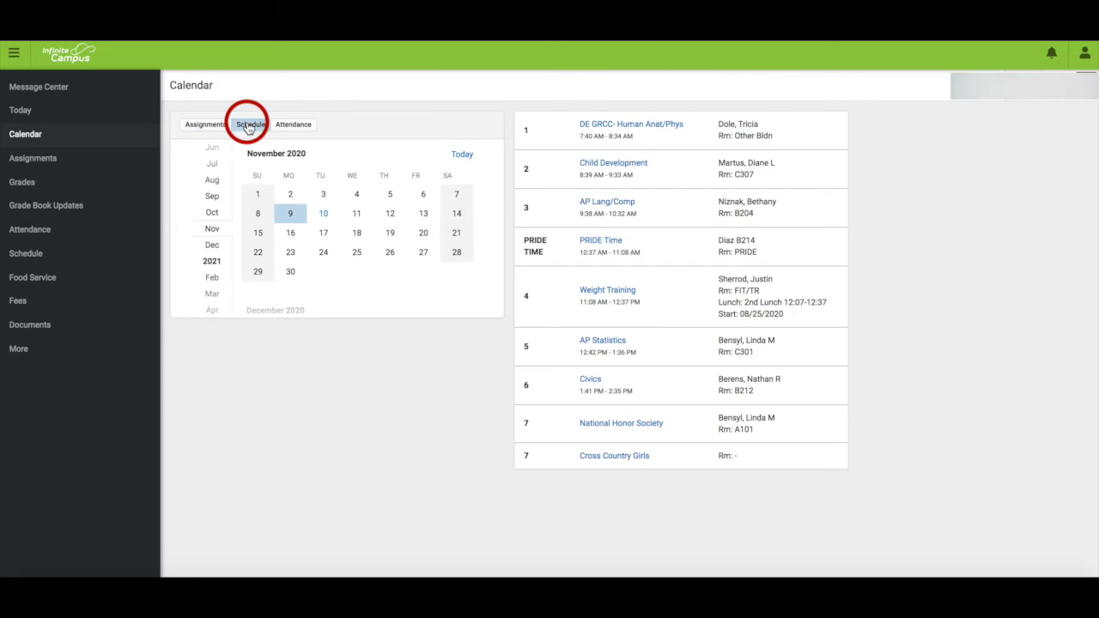
# - Check the course information for DE GRCC- Human Anat/Phys and return to the calendar to view November 2020 attendance
pyautogui.click(606, 126)
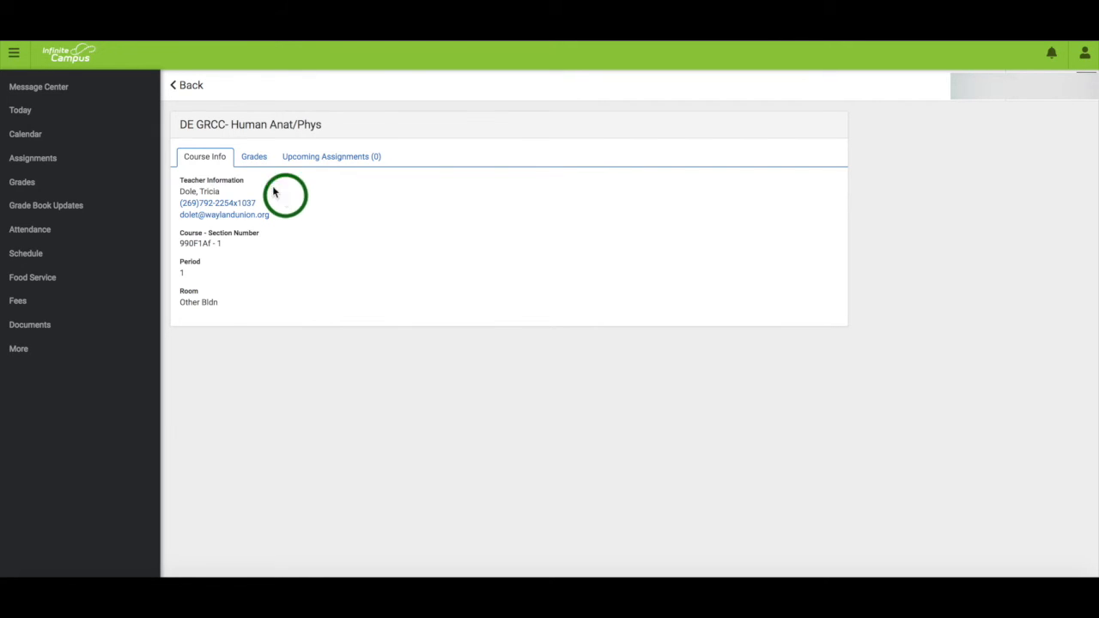
pyautogui.click(189, 85)
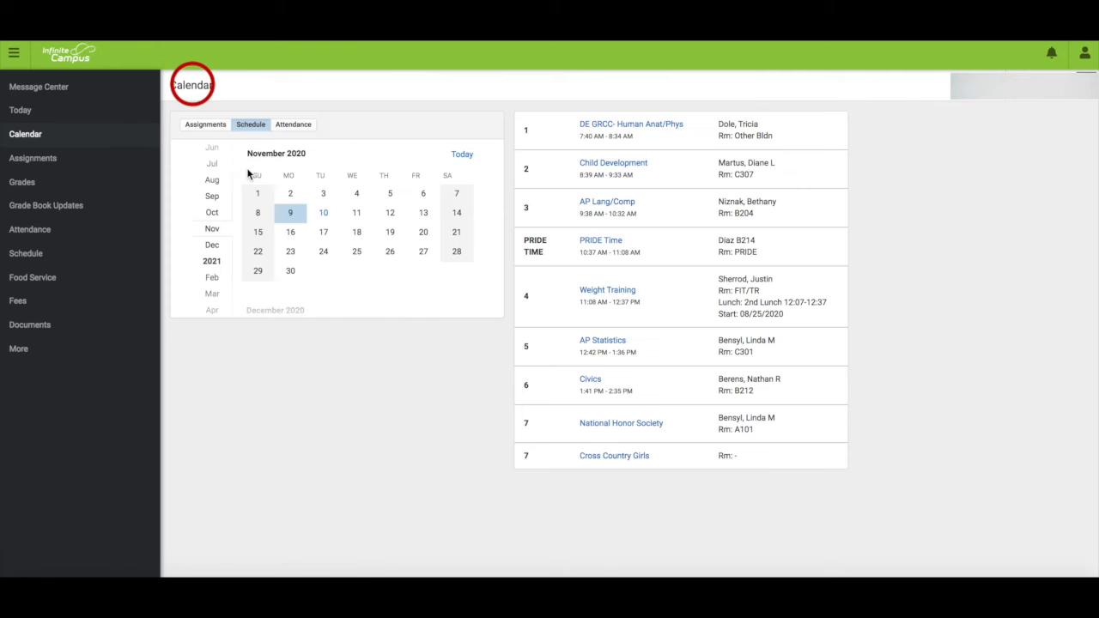
pyautogui.click(292, 125)
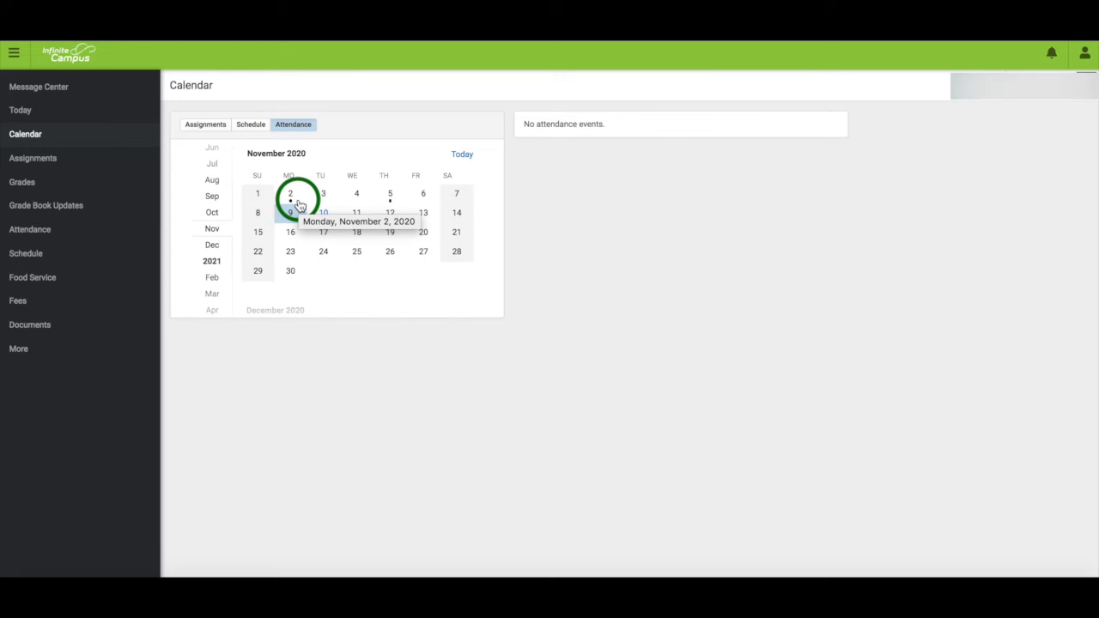
# - Browse the student's assignments list back through October and filter it to show only missing assignments
pyautogui.click(51, 159)
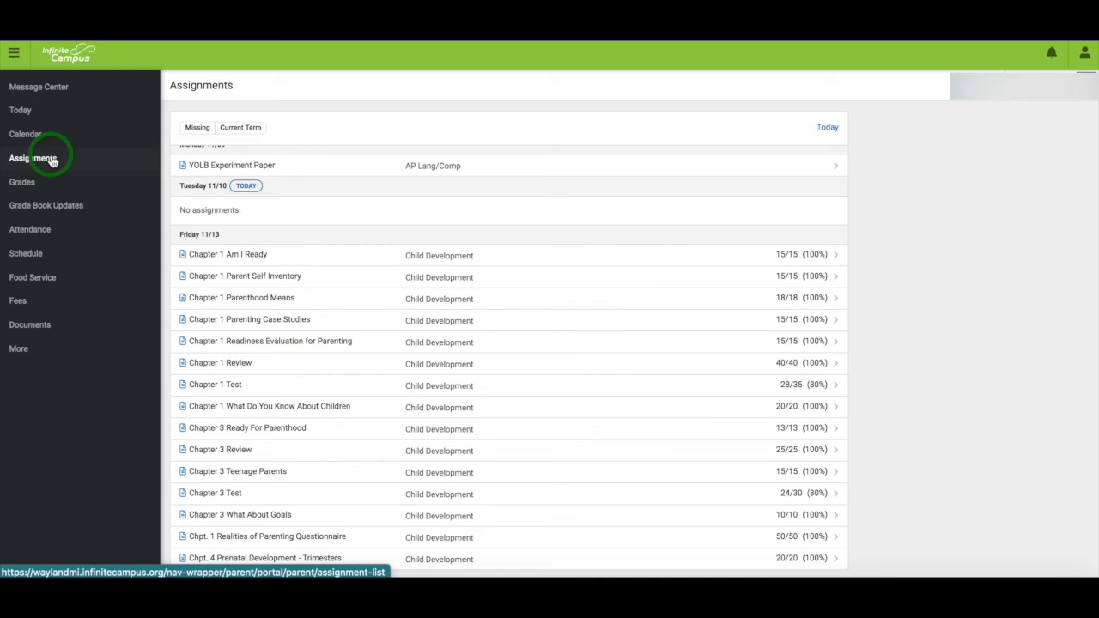
pyautogui.scroll(5, 321, 262)
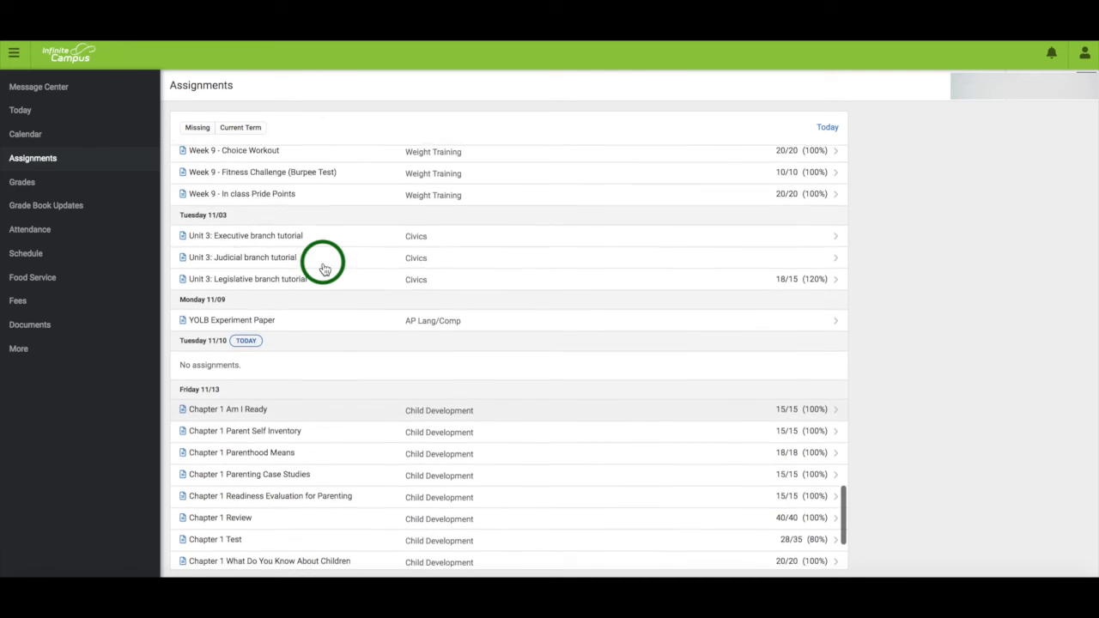
pyautogui.scroll(14, 324, 268)
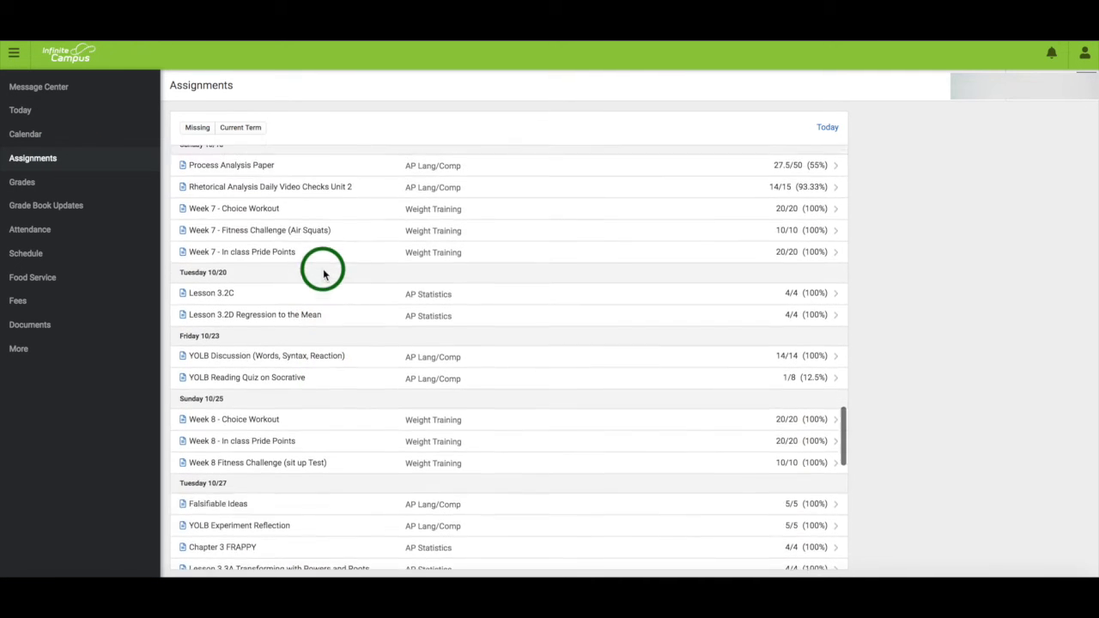
pyautogui.scroll(5, 324, 268)
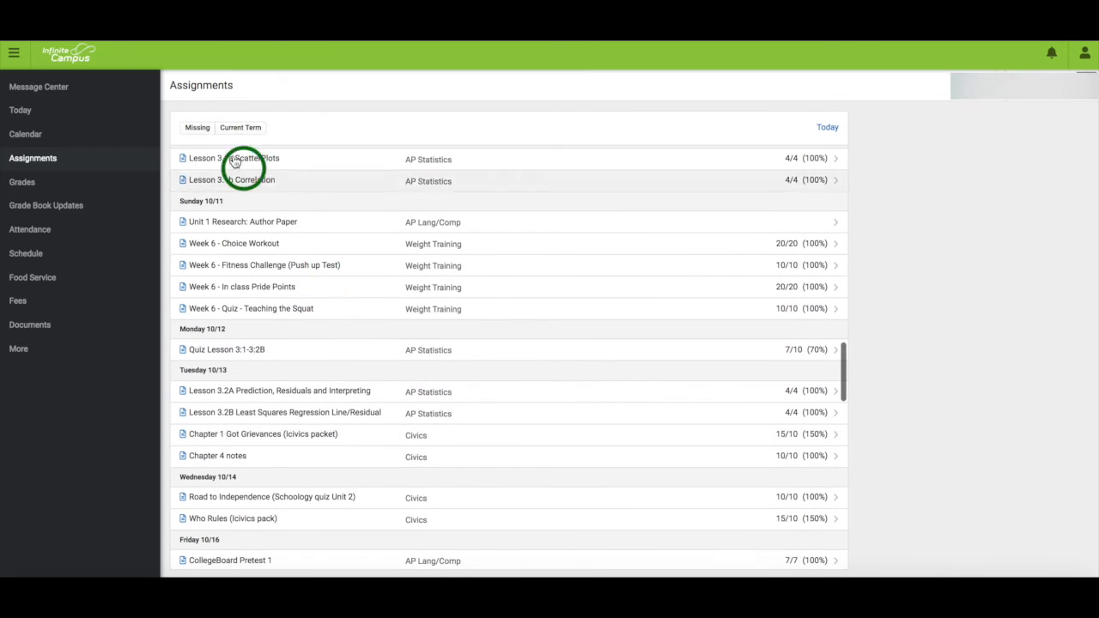
pyautogui.click(200, 129)
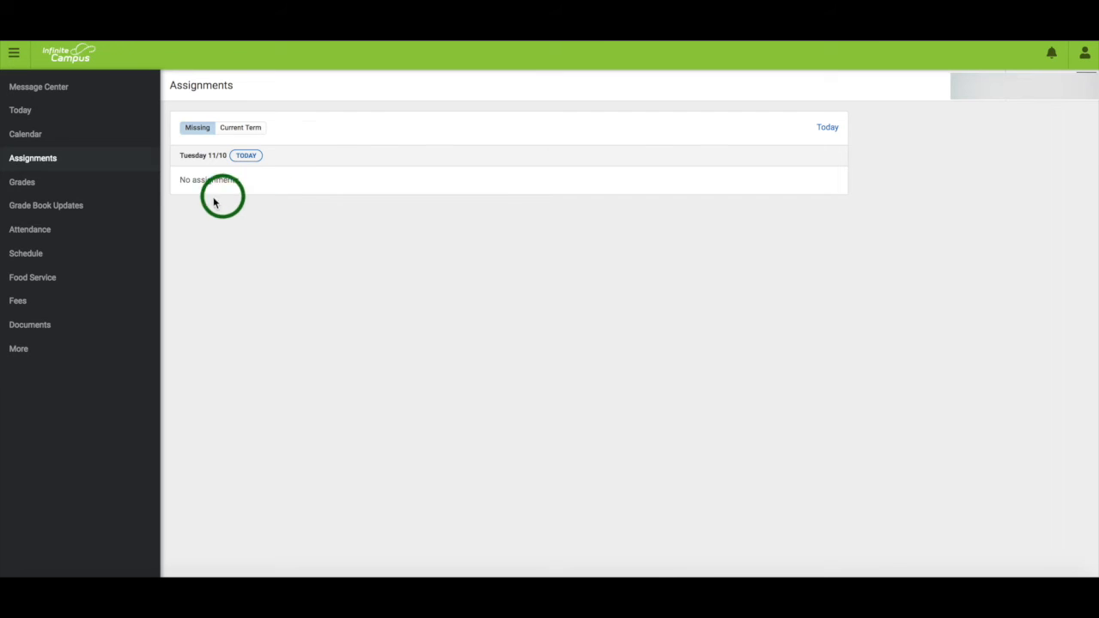
# - View the T1 grades and open the AP Lang/Comp trimester grade breakdown
pyautogui.click(93, 187)
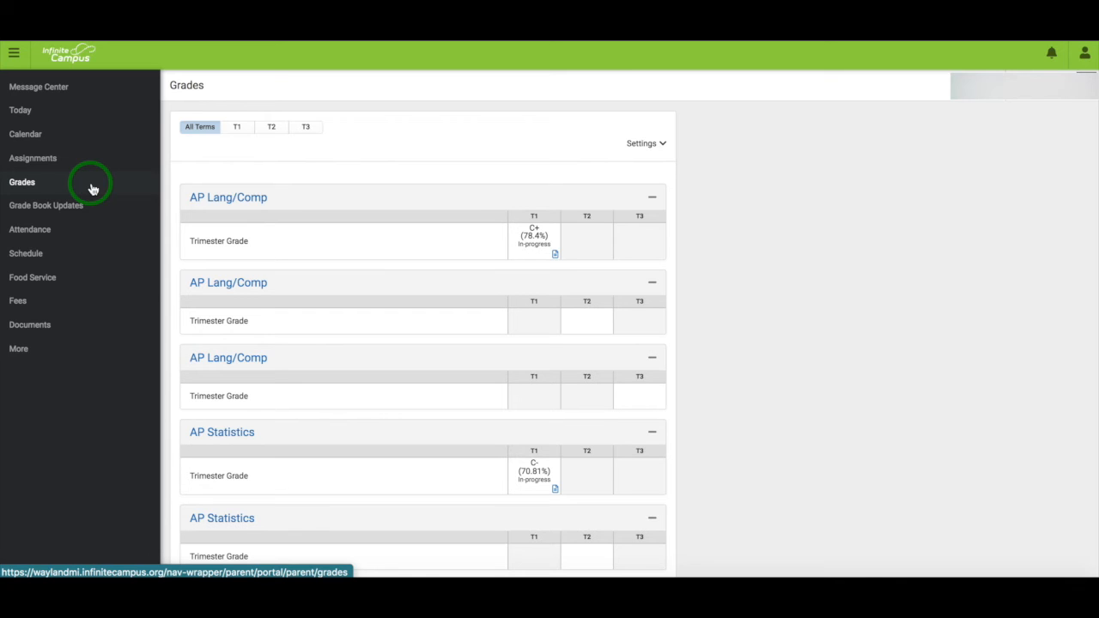
pyautogui.click(240, 129)
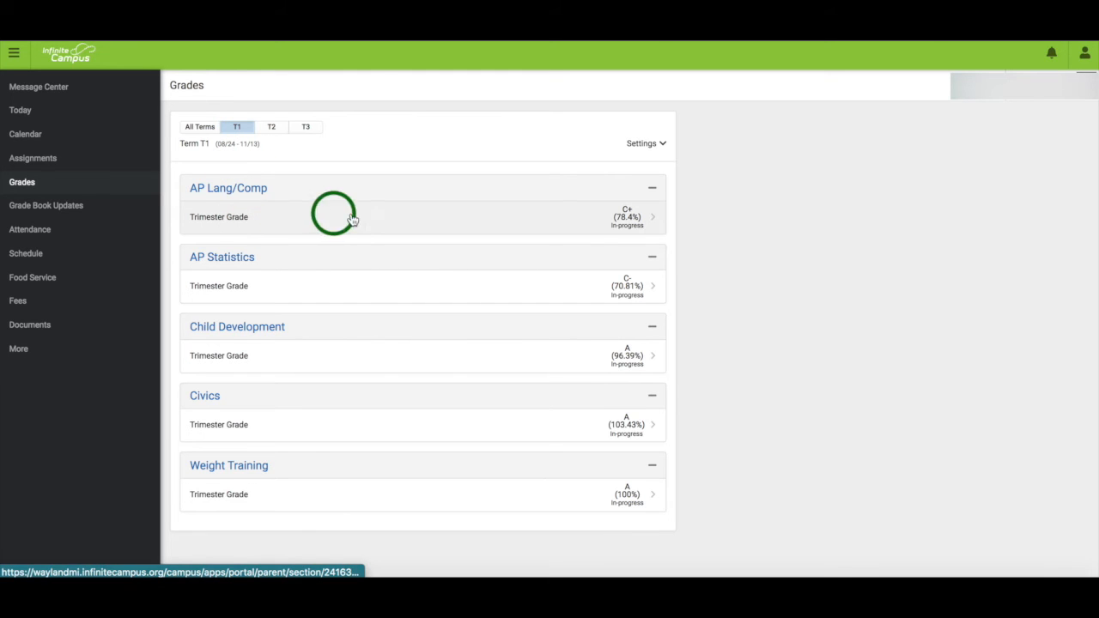
pyautogui.click(651, 219)
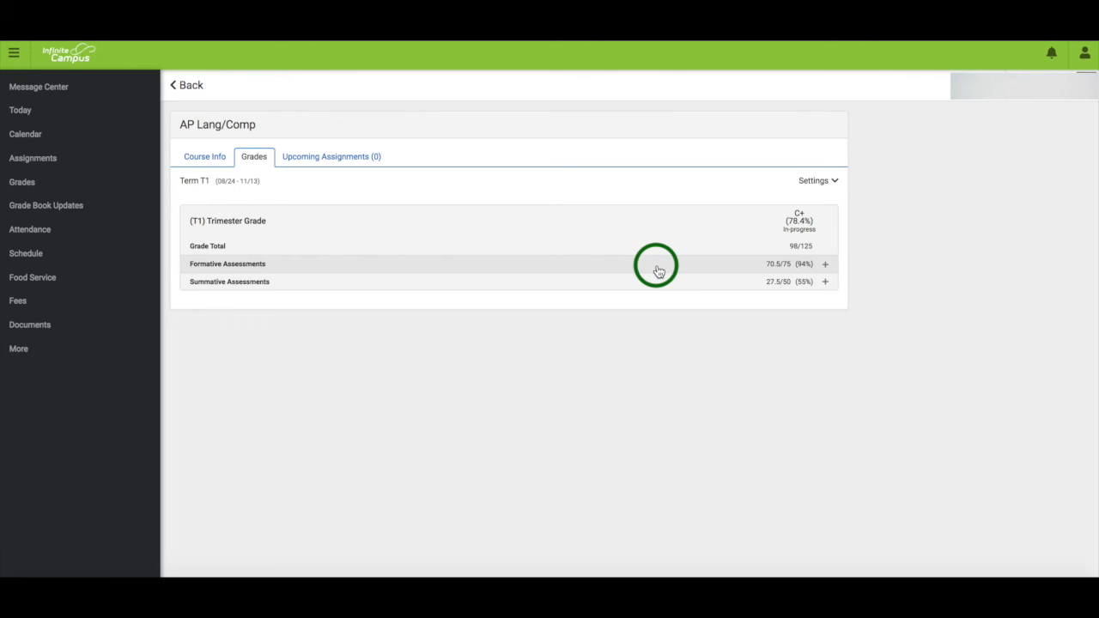
# - Review the recent grade book updates and open the T1 attendance details for AP Lang/Comp
pyautogui.click(51, 206)
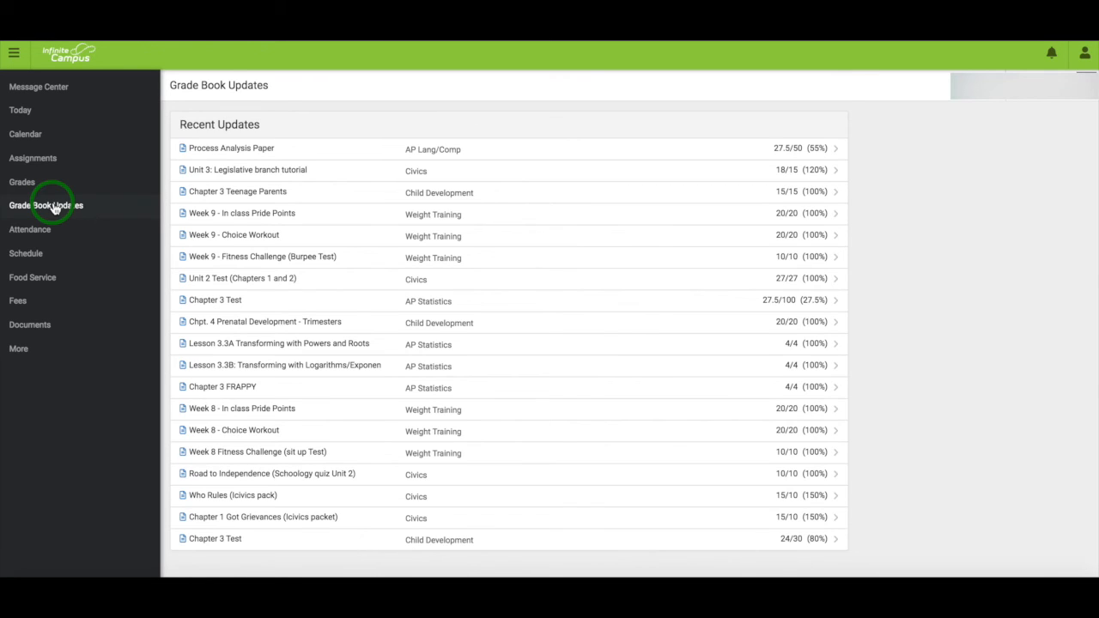
pyautogui.click(49, 232)
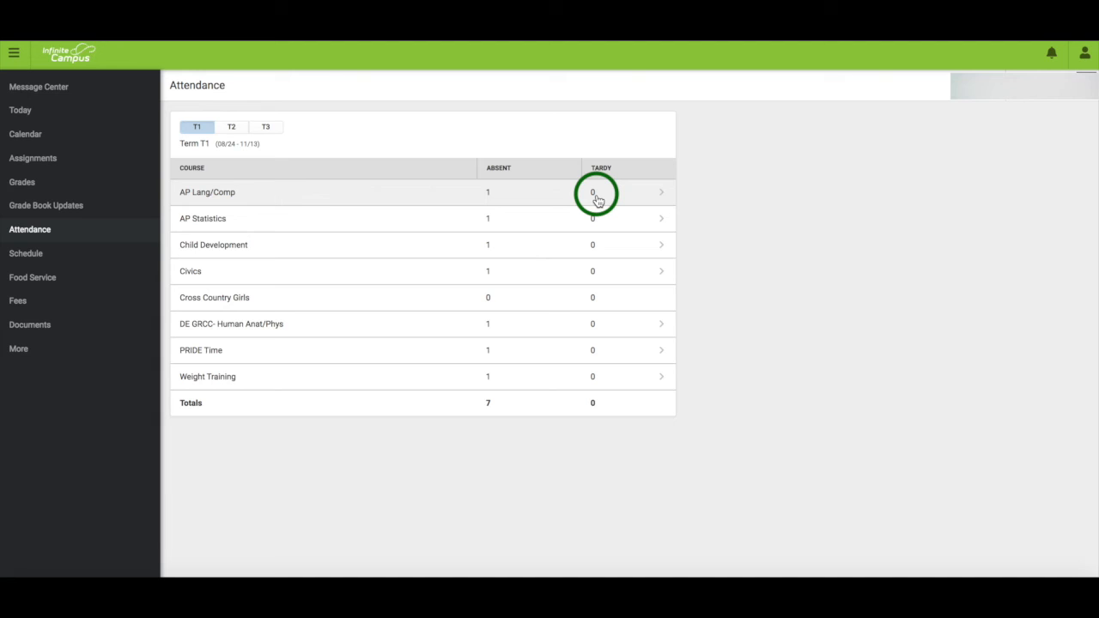
pyautogui.click(655, 194)
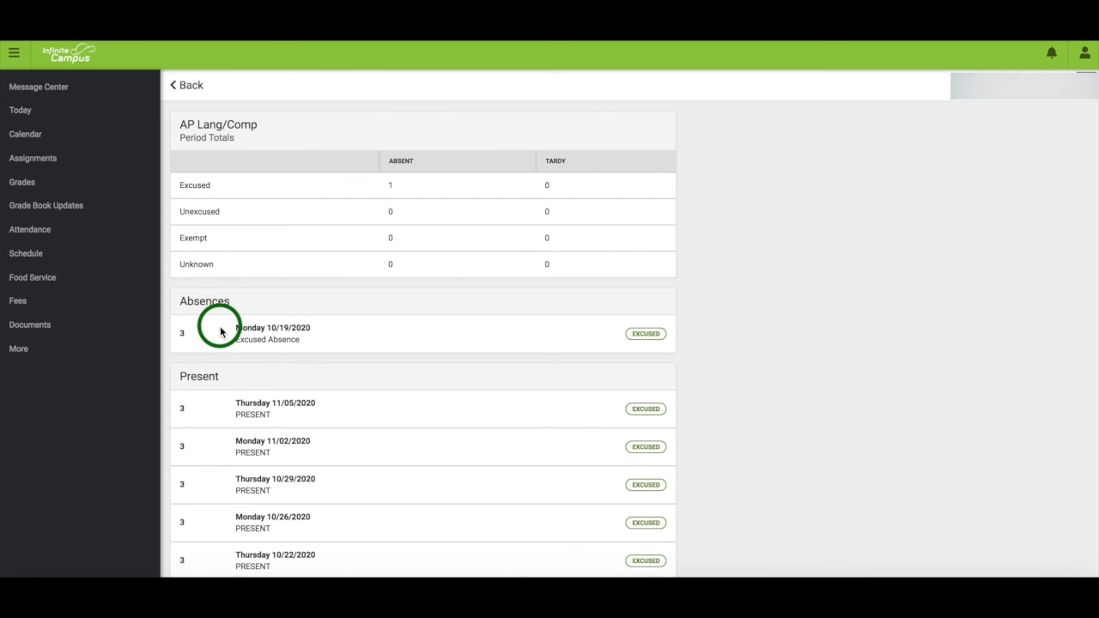
# - Compare the student's class schedules for terms T2 and T3, and return to the T1 schedule
pyautogui.click(57, 256)
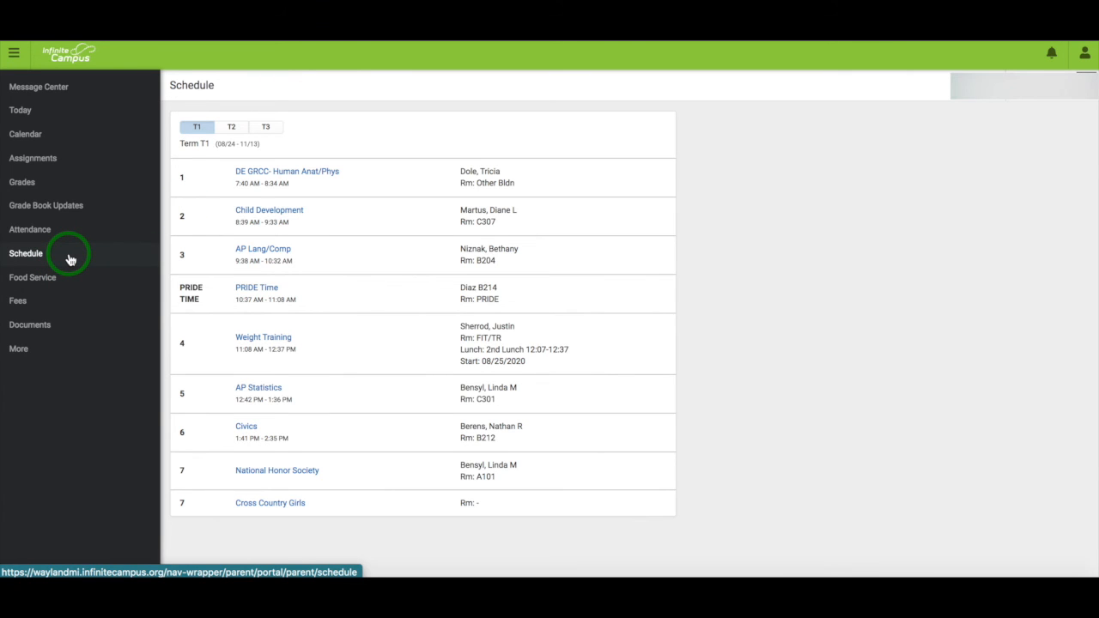
pyautogui.click(230, 129)
pyautogui.click(265, 129)
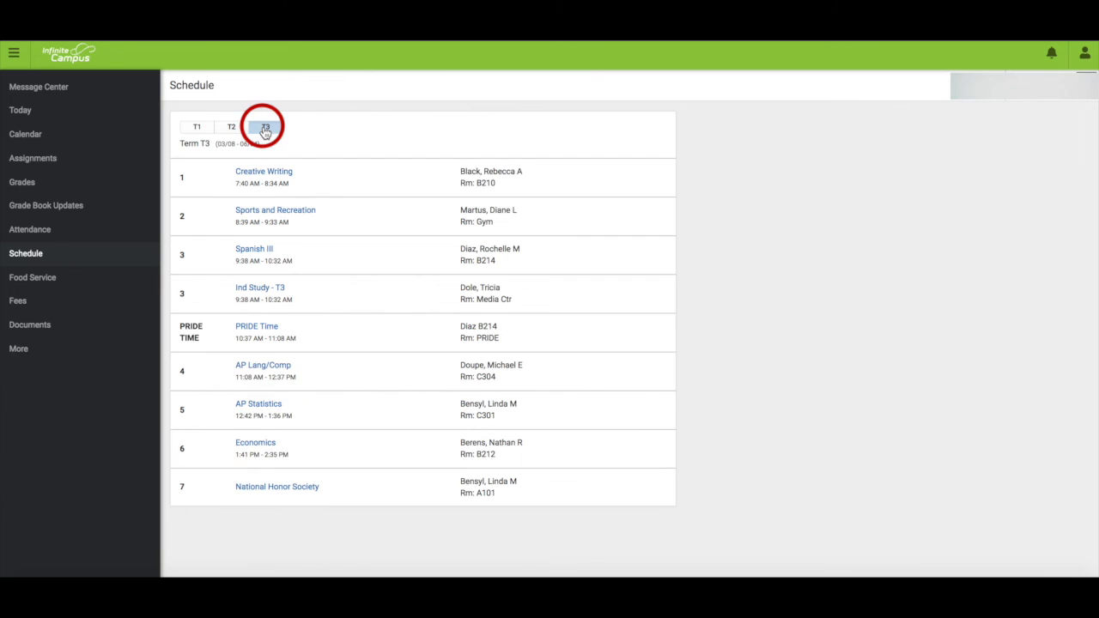
pyautogui.click(198, 129)
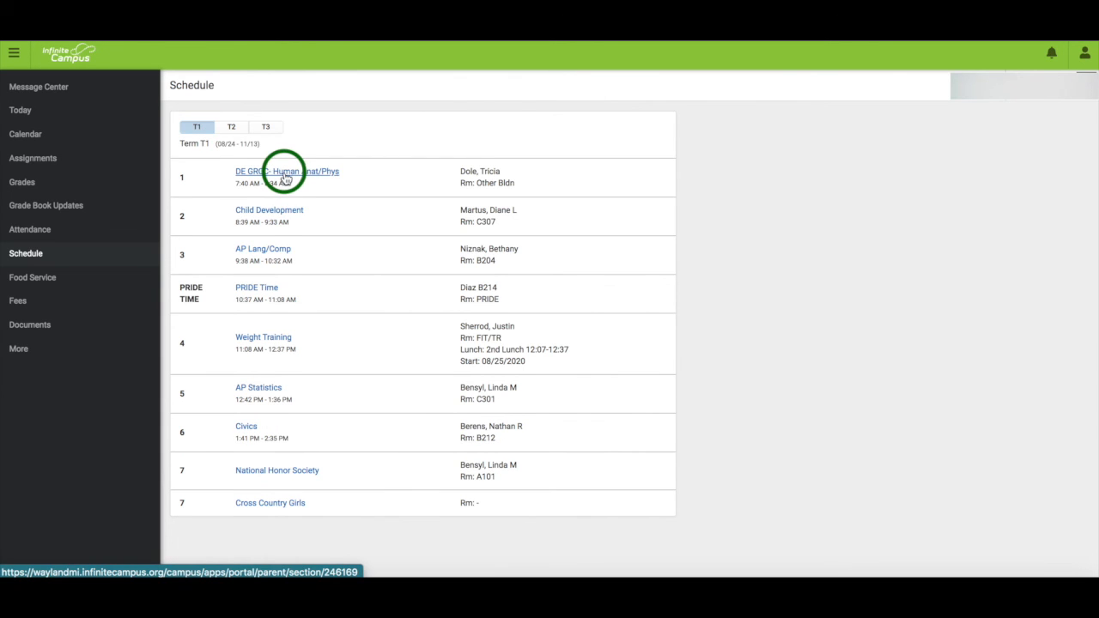
# - Open DE GRCC- Human Anat/Phys from the schedule and check its course information, upcoming assignments and grades
pyautogui.click(286, 174)
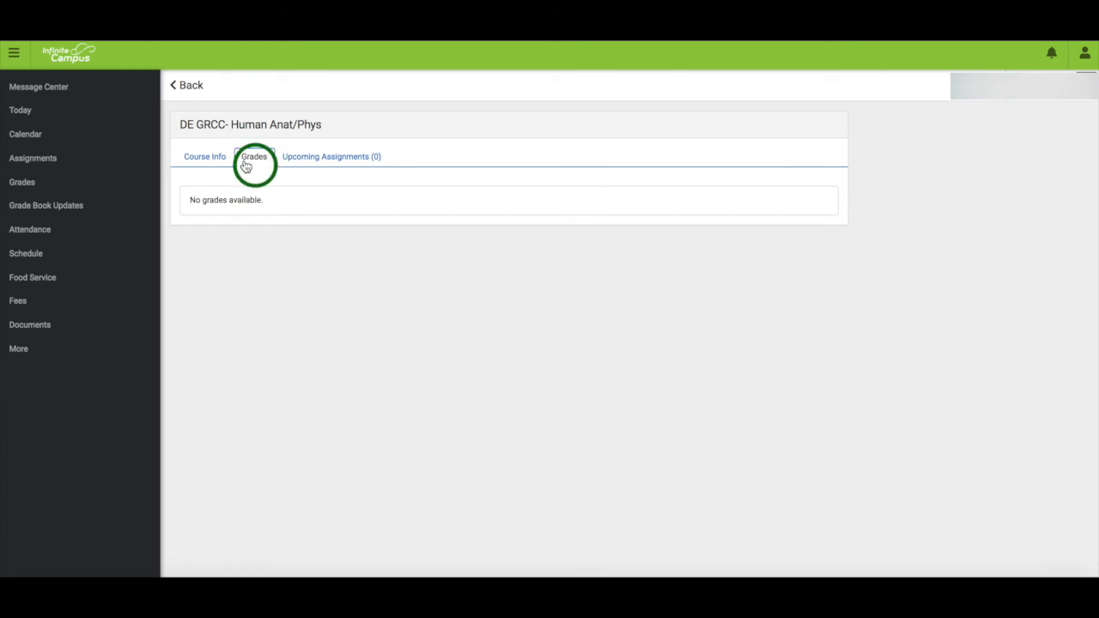
pyautogui.click(206, 162)
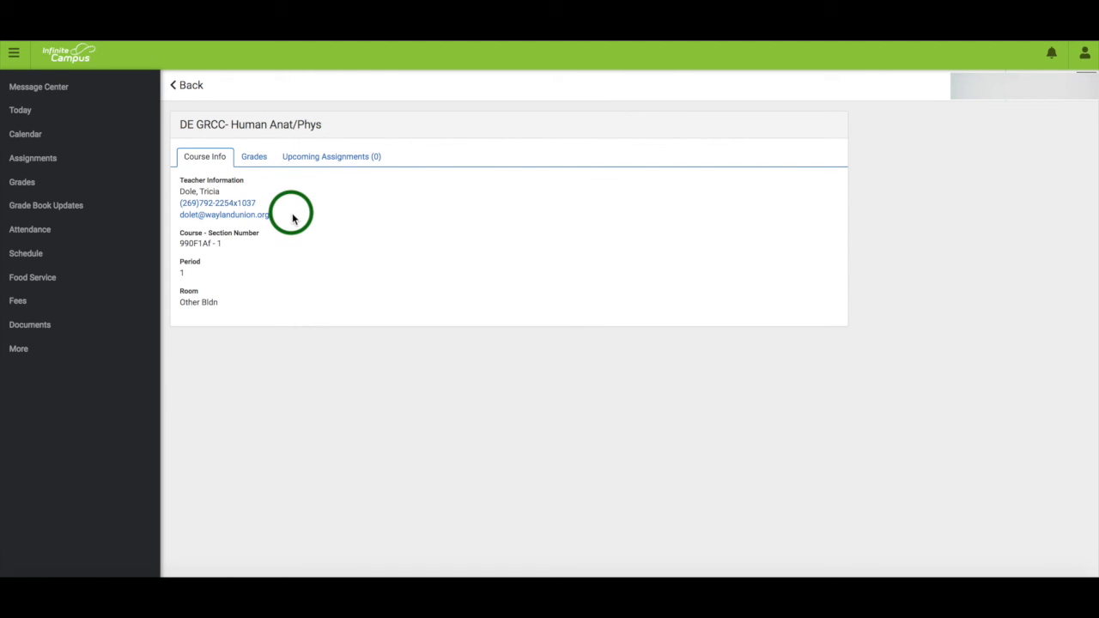
pyautogui.click(293, 163)
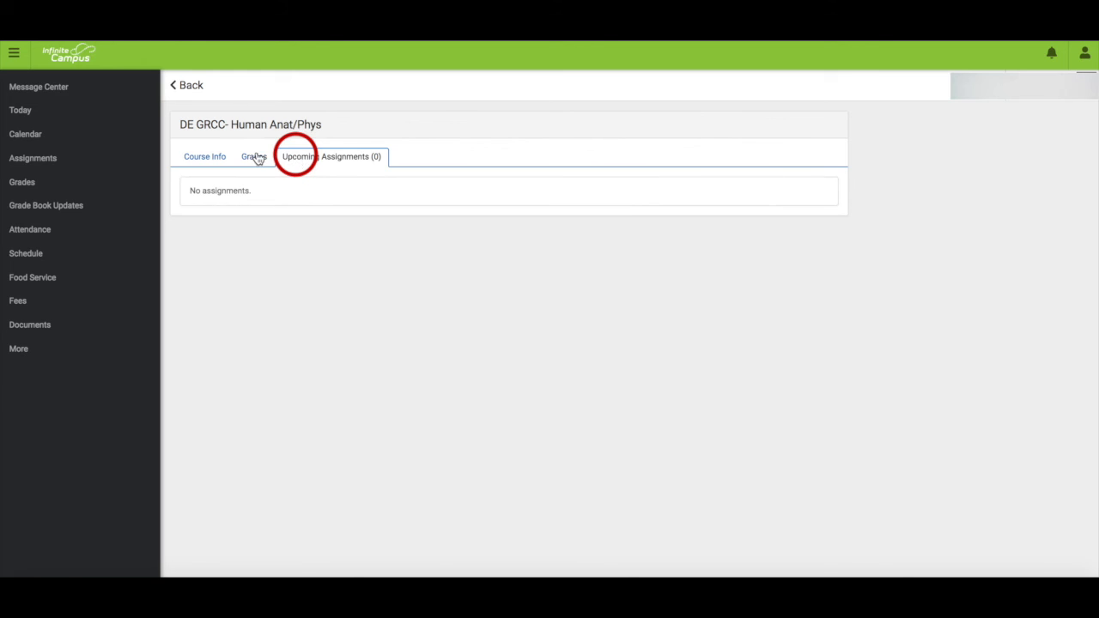
pyautogui.click(257, 158)
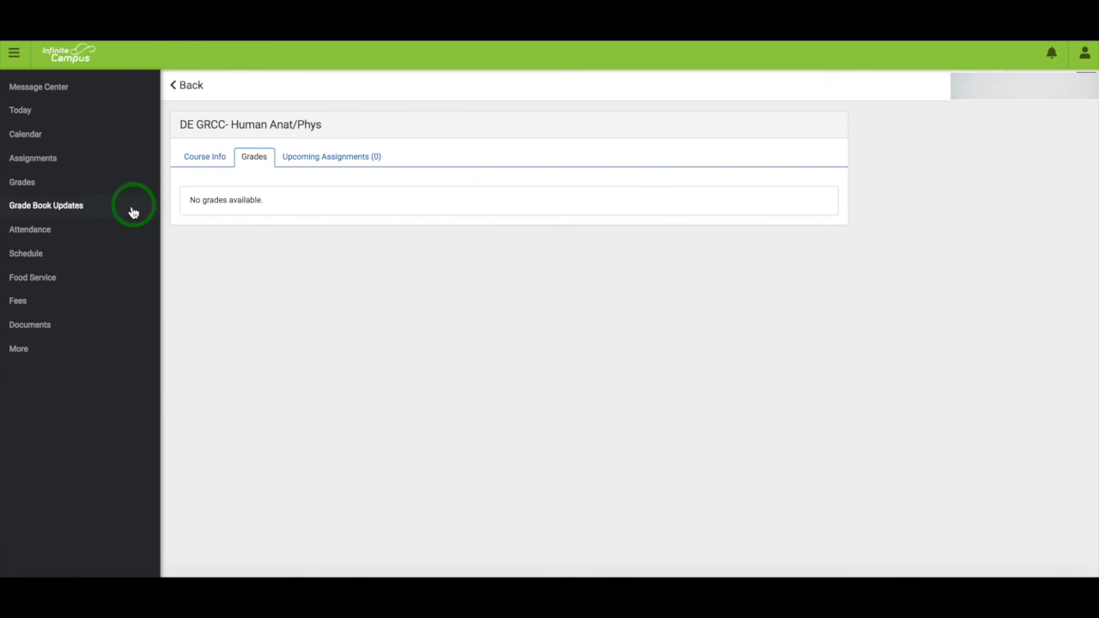
# - View the food service account balances and the unpaid fees
pyautogui.click(55, 279)
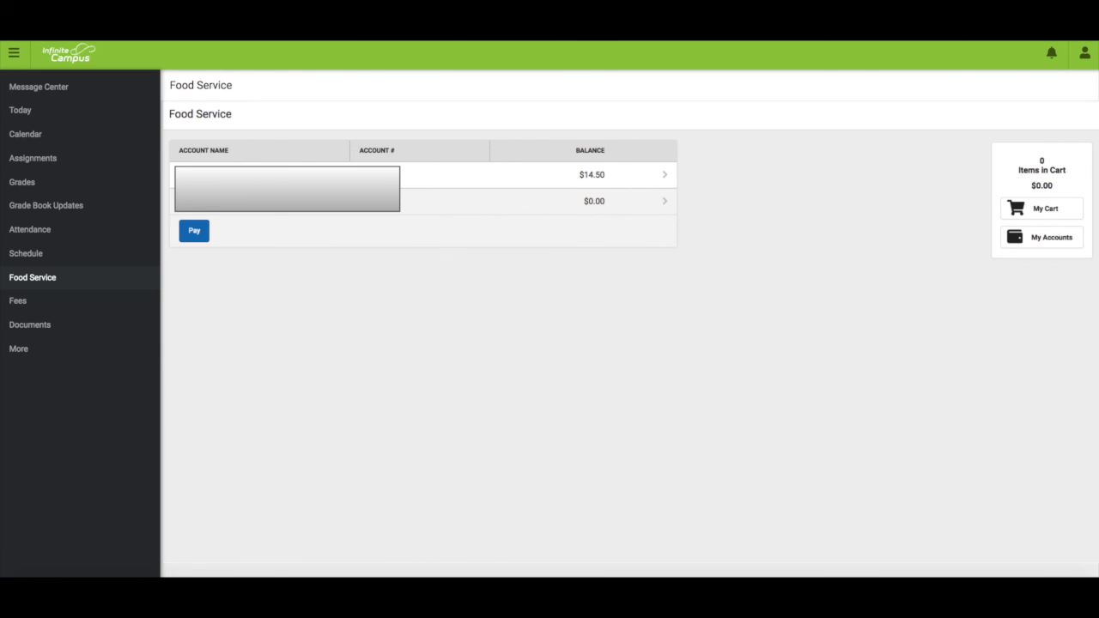
pyautogui.click(18, 301)
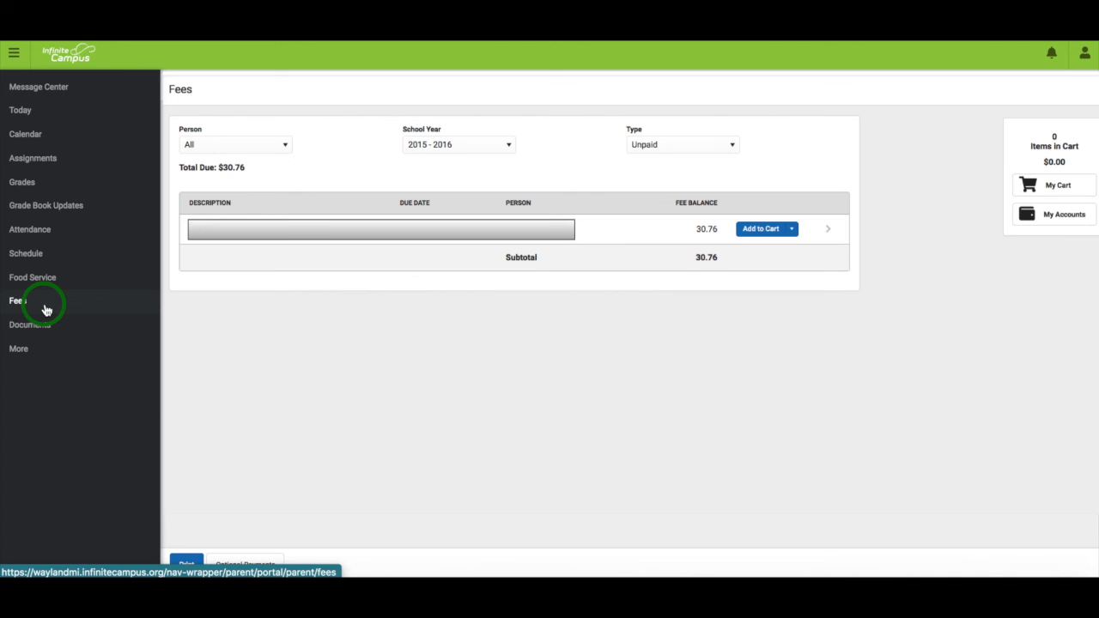
# - View the report card documents for school year 20-21 and open the page of additional student information and quick links
pyautogui.click(50, 331)
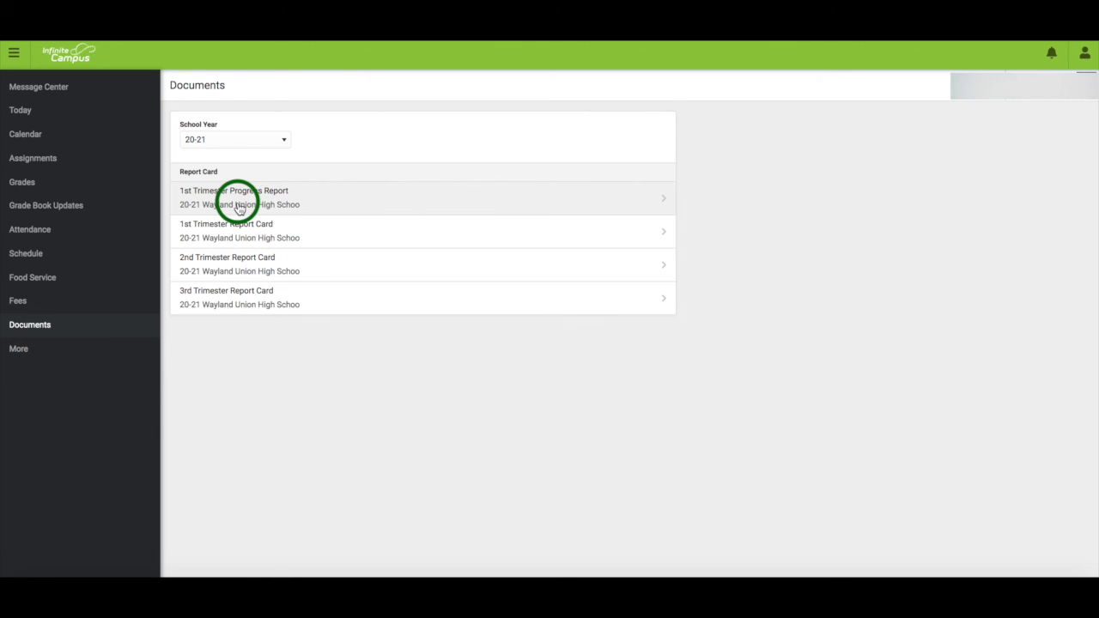
pyautogui.click(44, 352)
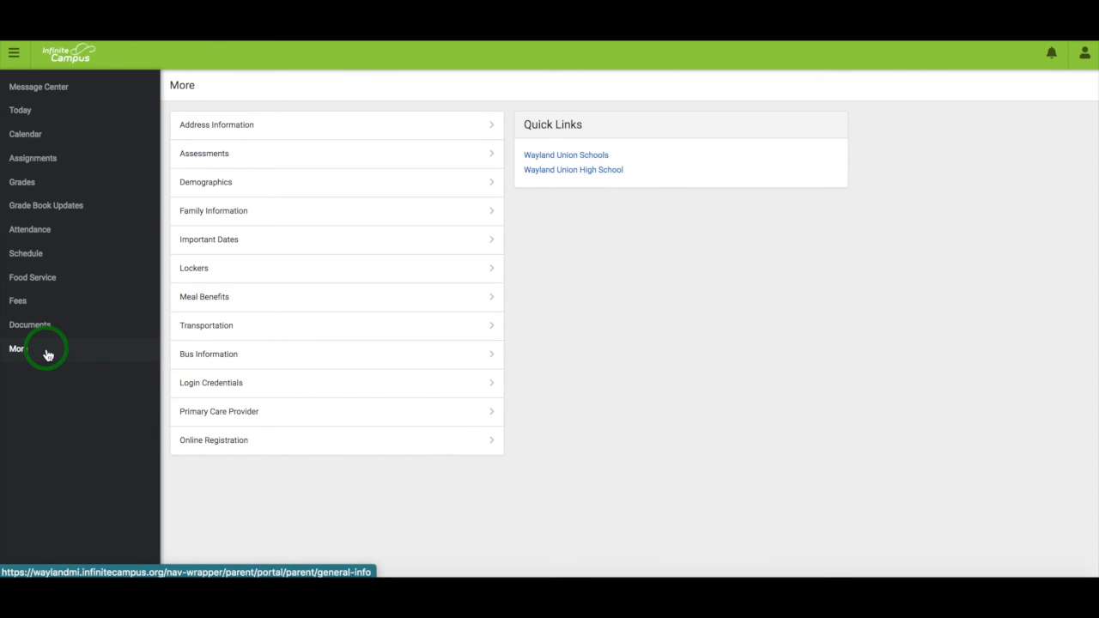